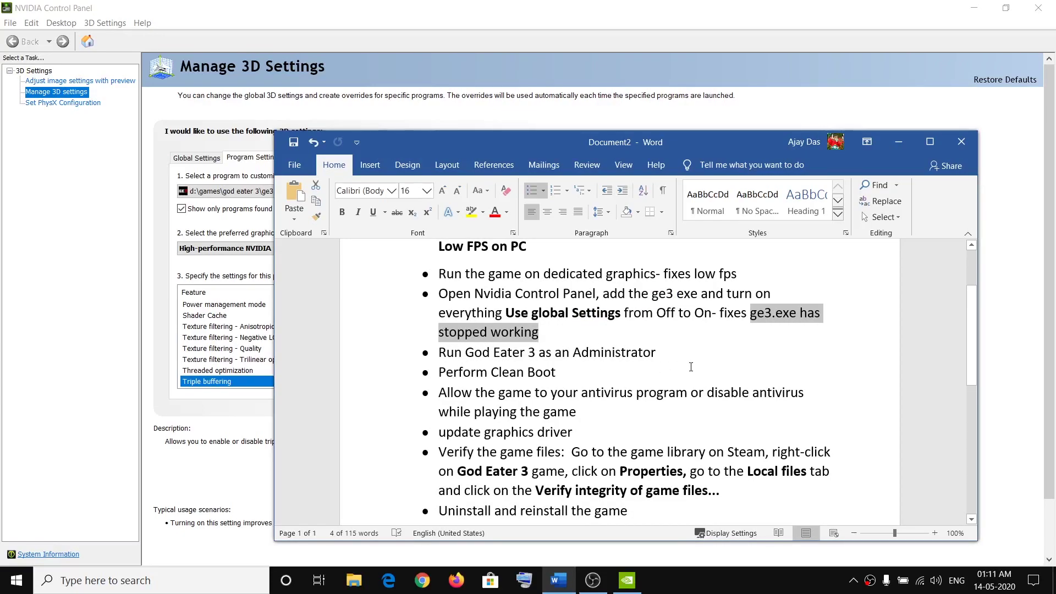
Highlight the run-as-admin and clean boot tips, then hide NVIDIA Control Panel.
{"action": "left_click_drag", "start_coordinate": [557, 373], "coordinate": [439, 352]}
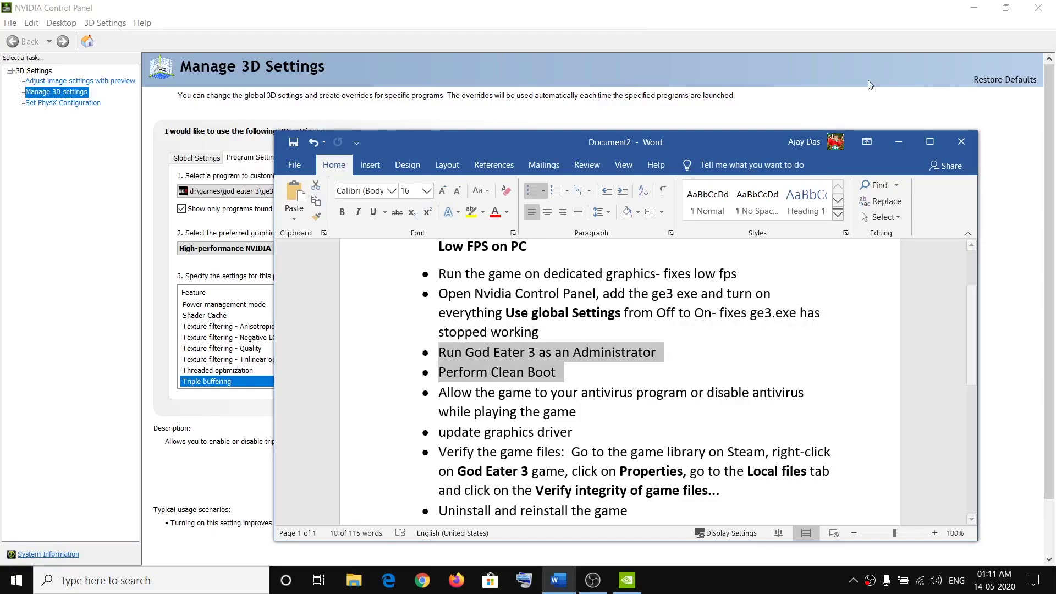
{"action": "left_click", "coordinate": [975, 8]}
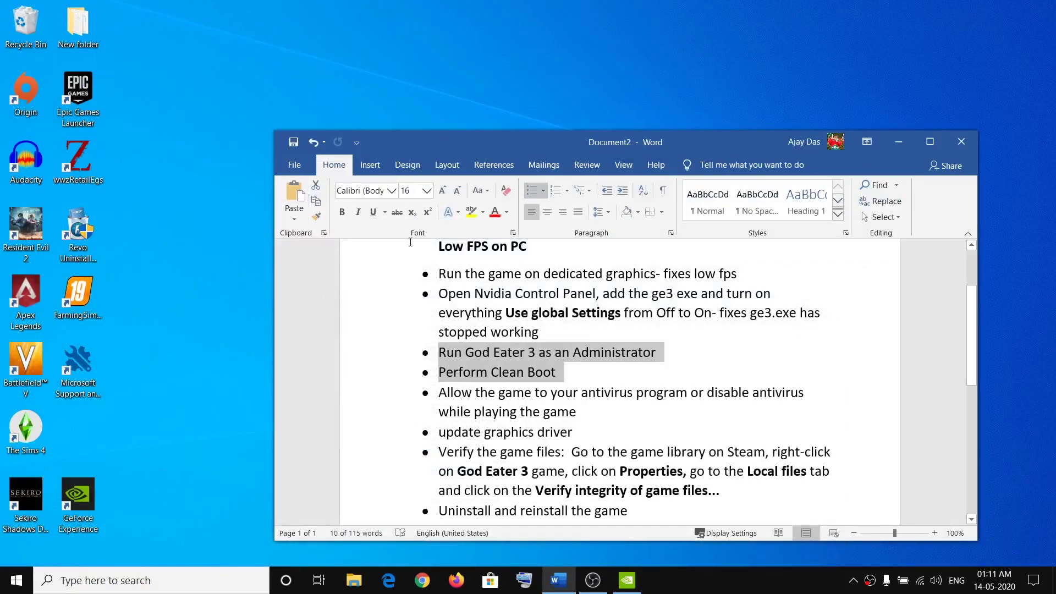
Move the notes aside, place the GOD EATER 3 shortcut in the left column, and launch it.
{"action": "left_click_drag", "start_coordinate": [514, 137], "coordinate": [704, 59]}
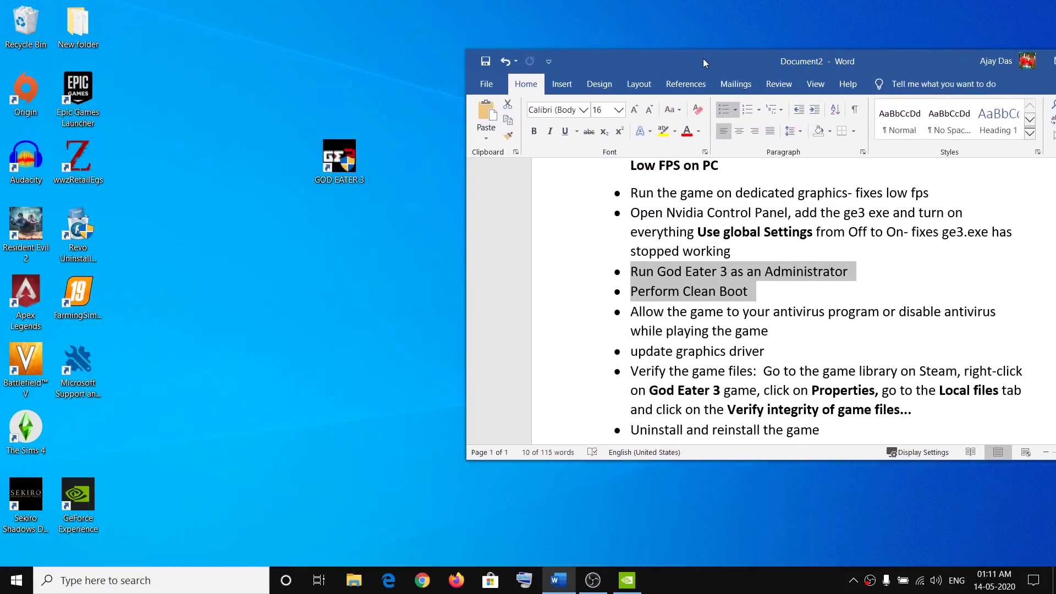
{"action": "left_click_drag", "start_coordinate": [336, 167], "coordinate": [126, 237]}
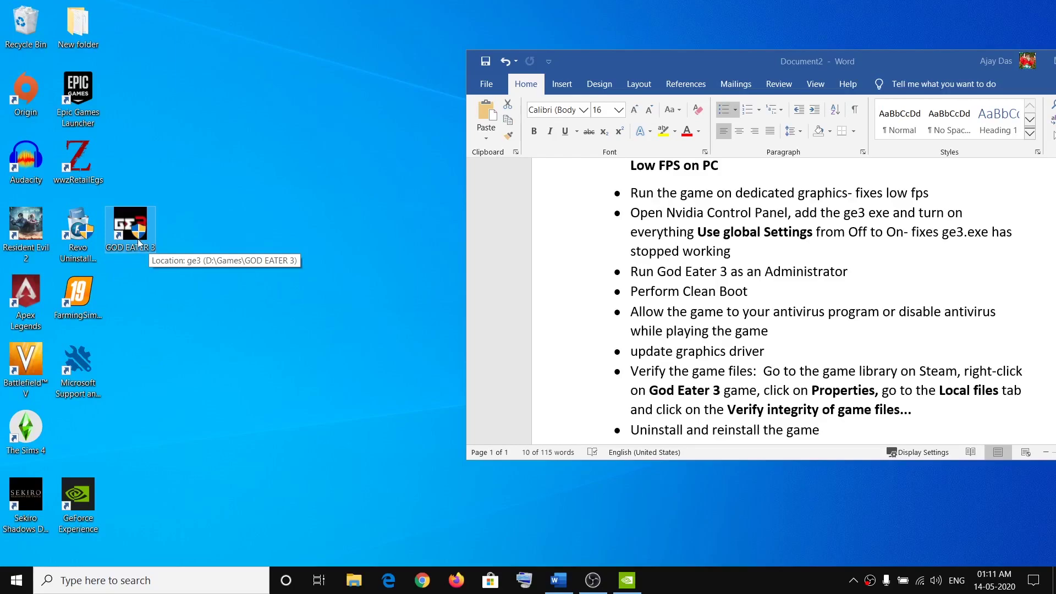
{"action": "double_click", "coordinate": [138, 238]}
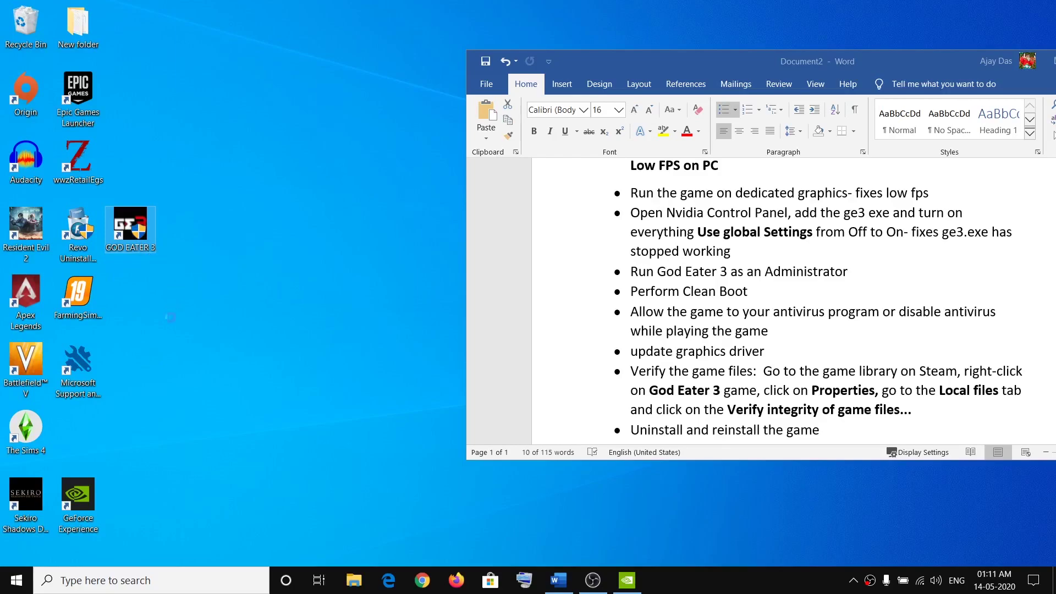
Set the GOD EATER 3 shortcut to always run as administrator in its Compatibility properties.
{"action": "right_click", "coordinate": [147, 236]}
{"action": "left_click", "coordinate": [185, 556]}
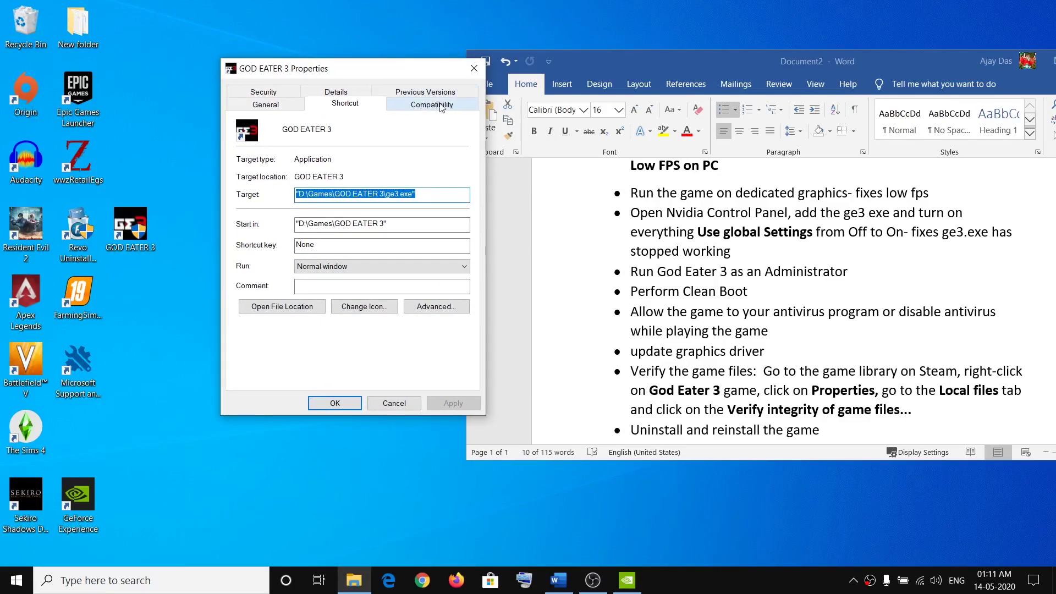
{"action": "left_click", "coordinate": [432, 105]}
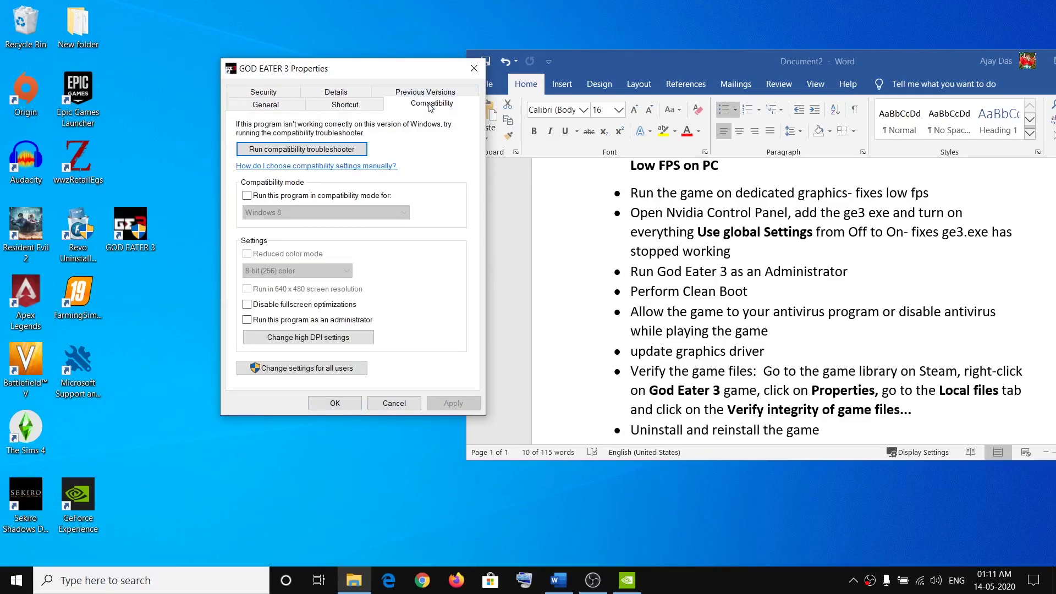
{"action": "left_click", "coordinate": [246, 320]}
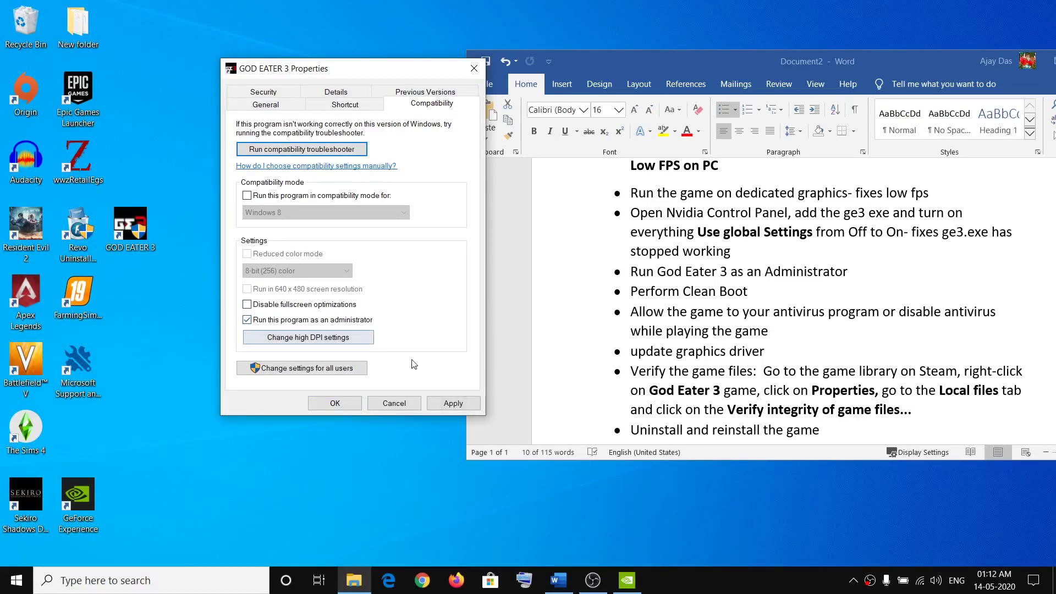
{"action": "left_click", "coordinate": [335, 403]}
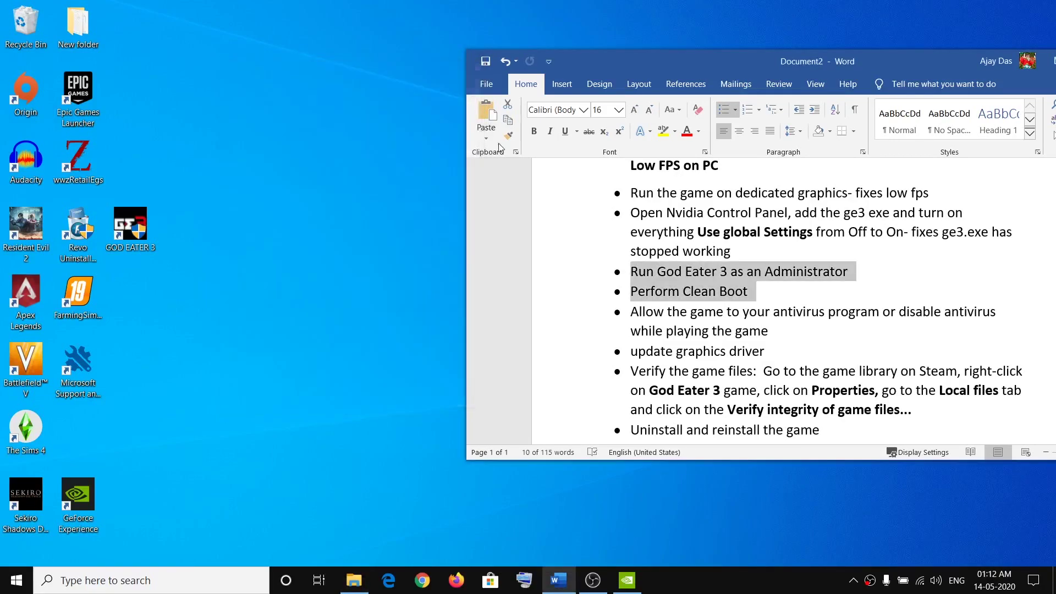
Bring the notes fully on screen and highlight the Perform Clean Boot tip.
{"action": "left_click_drag", "start_coordinate": [732, 58], "coordinate": [578, 38]}
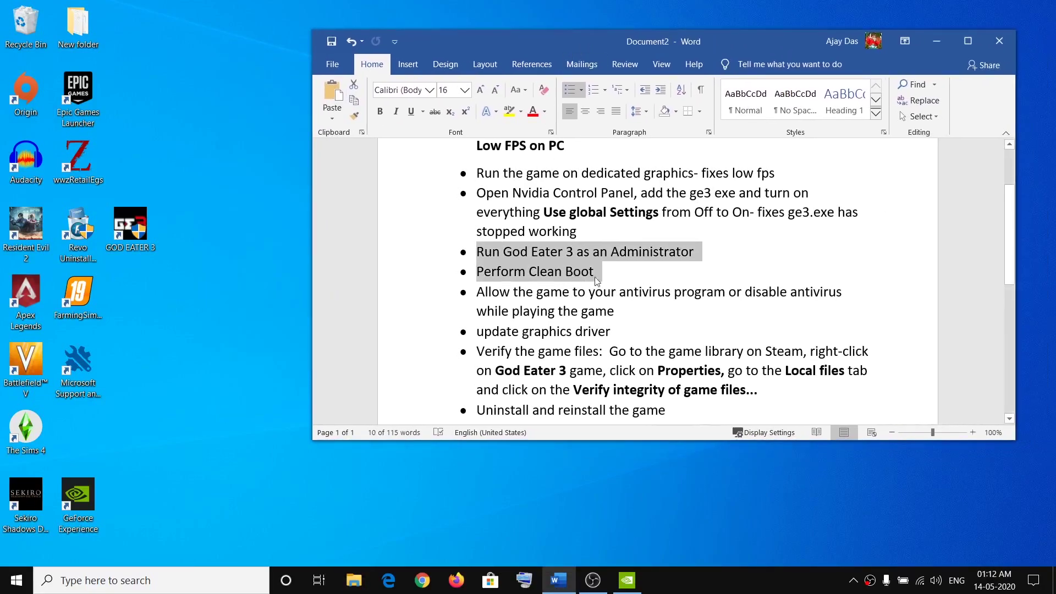
{"action": "left_click", "coordinate": [595, 276]}
{"action": "left_click_drag", "start_coordinate": [595, 275], "coordinate": [477, 273]}
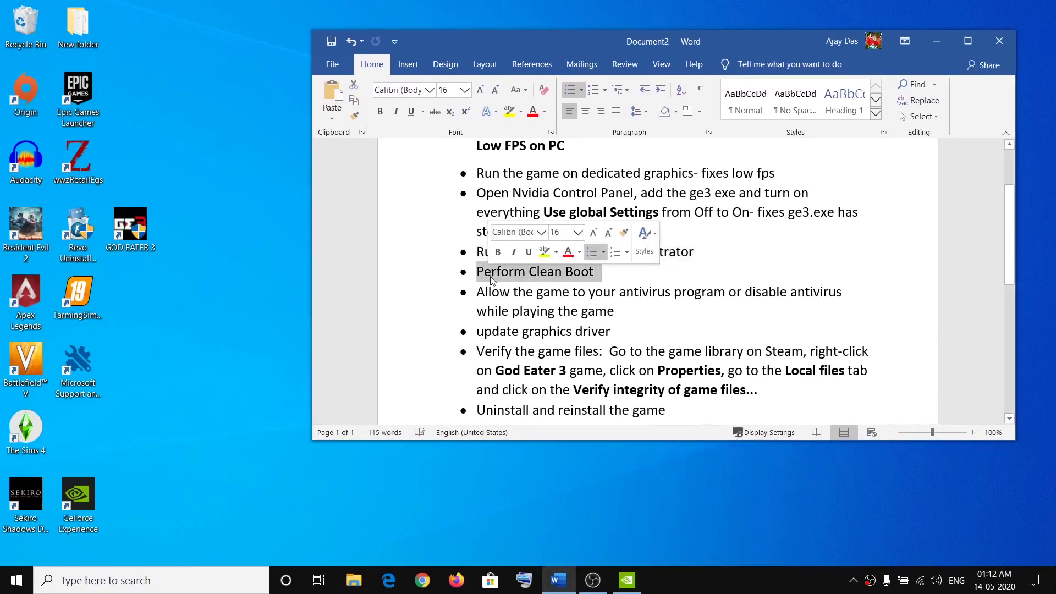
In System Configuration's Services tab, hide all Microsoft services and apply the clean boot settings.
{"action": "left_click", "coordinate": [166, 577]}
{"action": "type", "text": "system"}
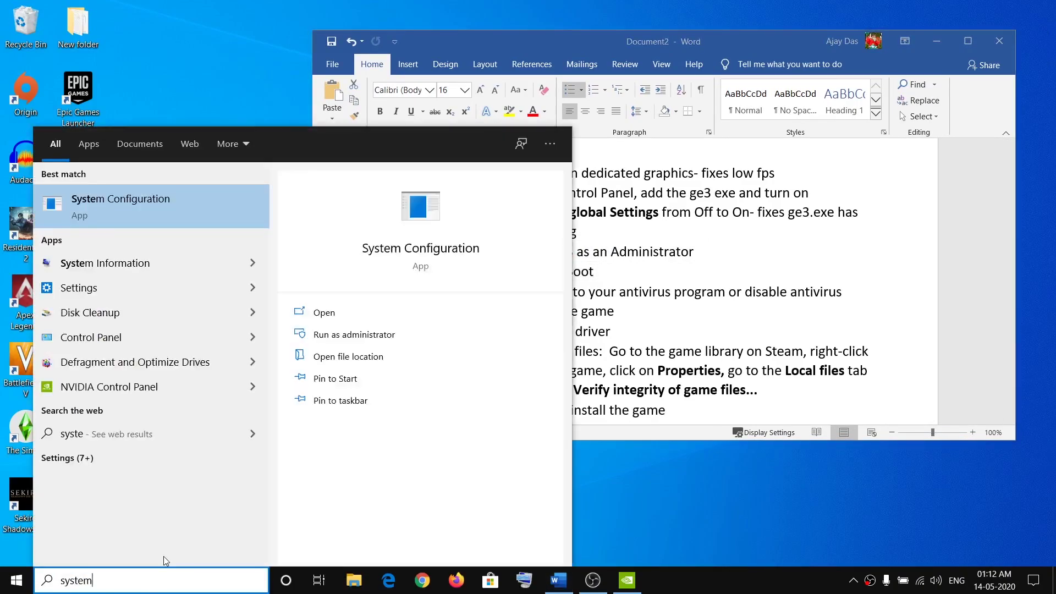
{"action": "type", "text": " con"}
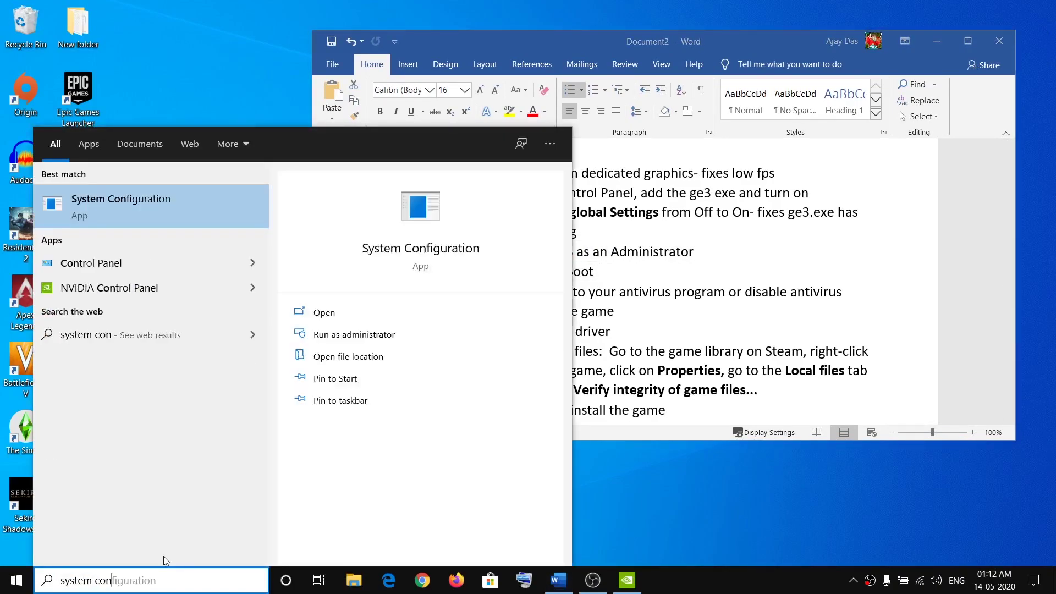
{"action": "type", "text": "figuration"}
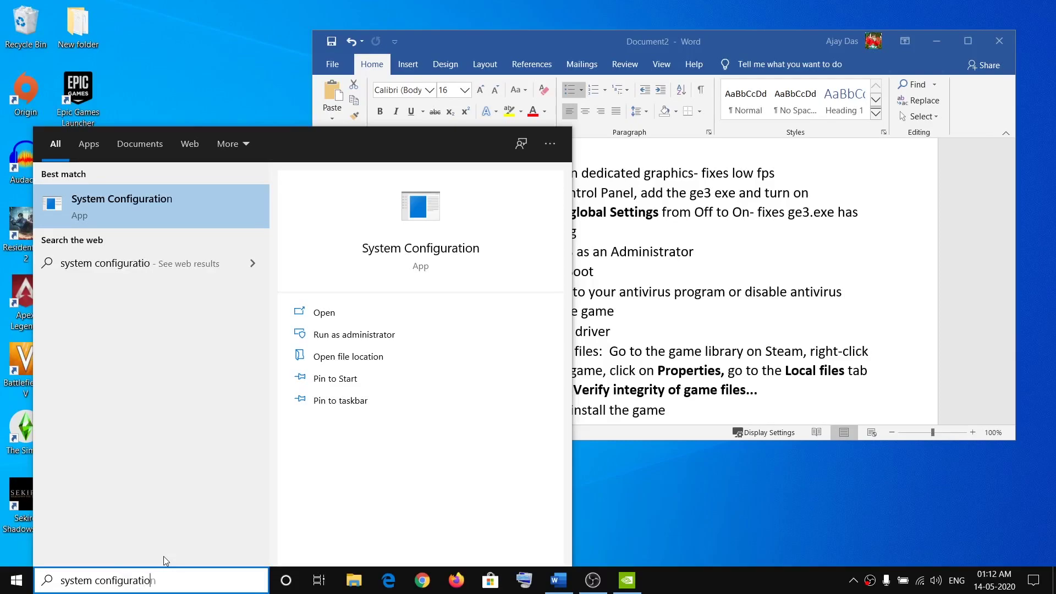
{"action": "left_click", "coordinate": [167, 193]}
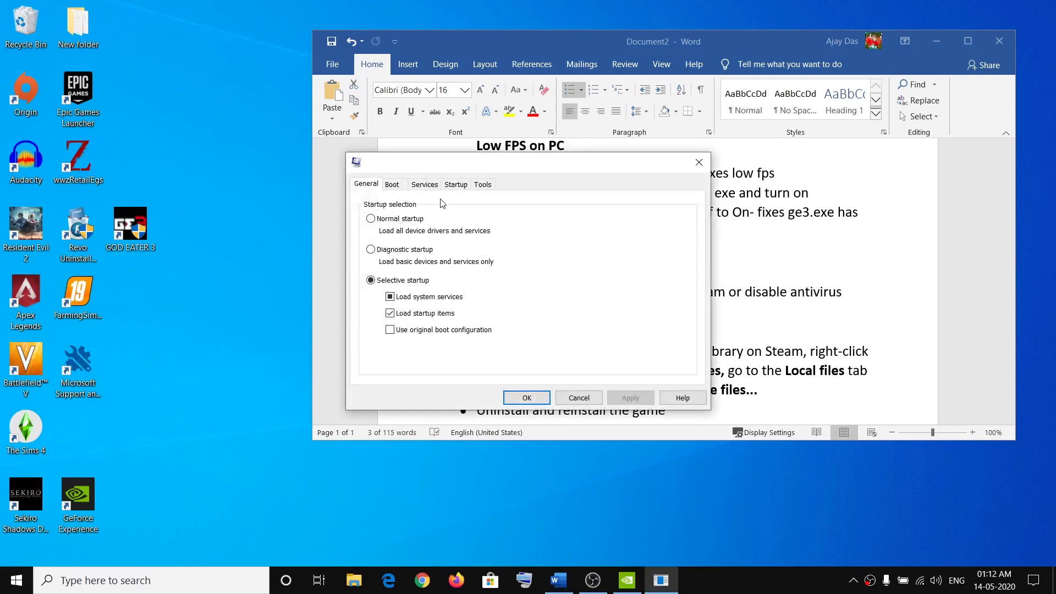
{"action": "left_click", "coordinate": [425, 185]}
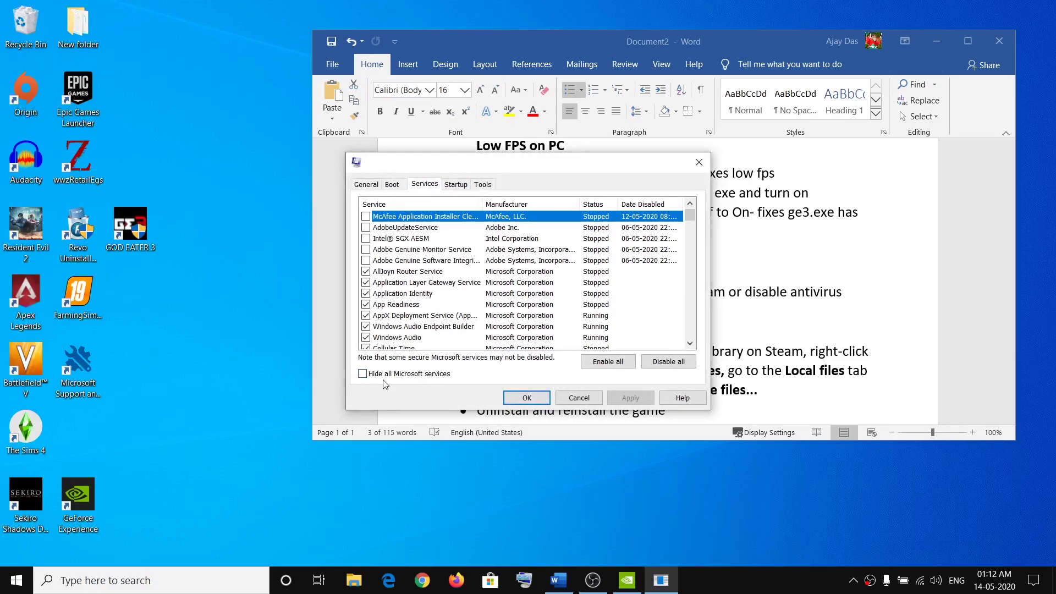
{"action": "left_click", "coordinate": [363, 375]}
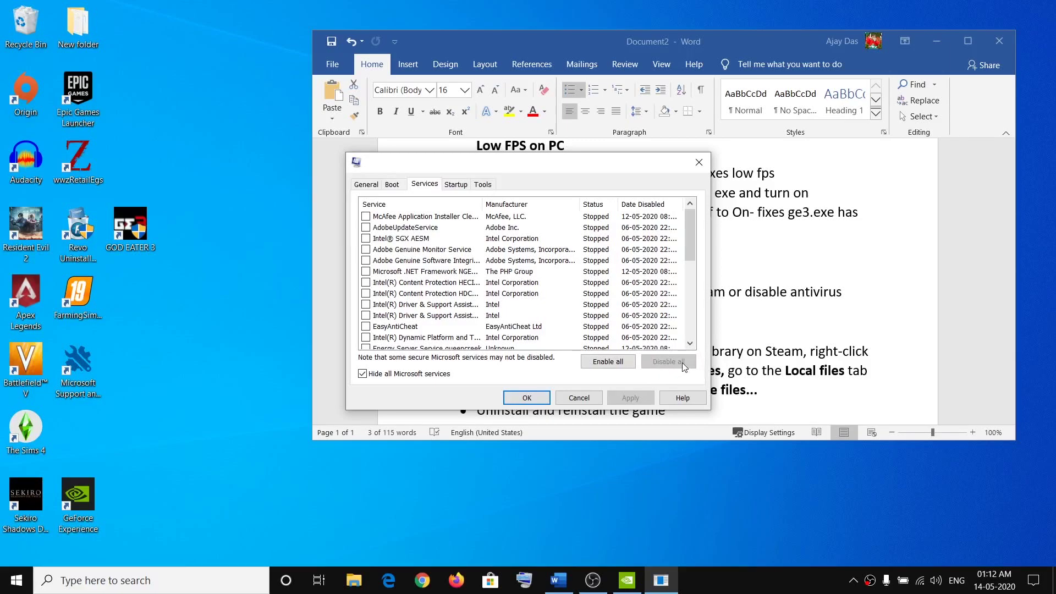
{"action": "left_click", "coordinate": [528, 397]}
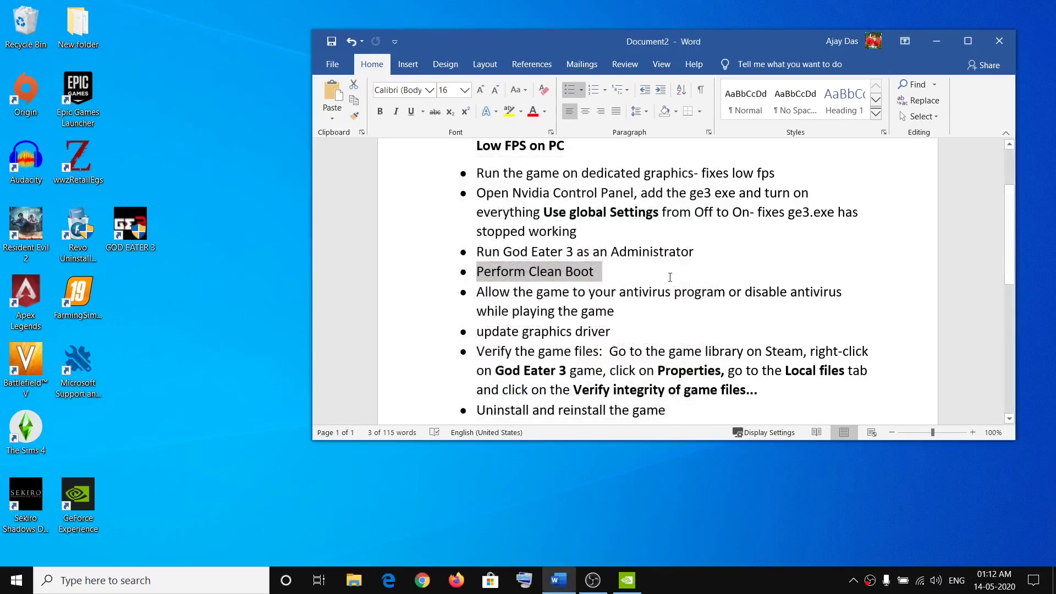
Highlight the antivirus exception, disable antivirus and update graphics driver tips, then switch to Chrome.
{"action": "scroll", "coordinate": [670, 277], "scroll_direction": "down", "scroll_amount": 1}
{"action": "left_click_drag", "start_coordinate": [477, 259], "coordinate": [713, 263]}
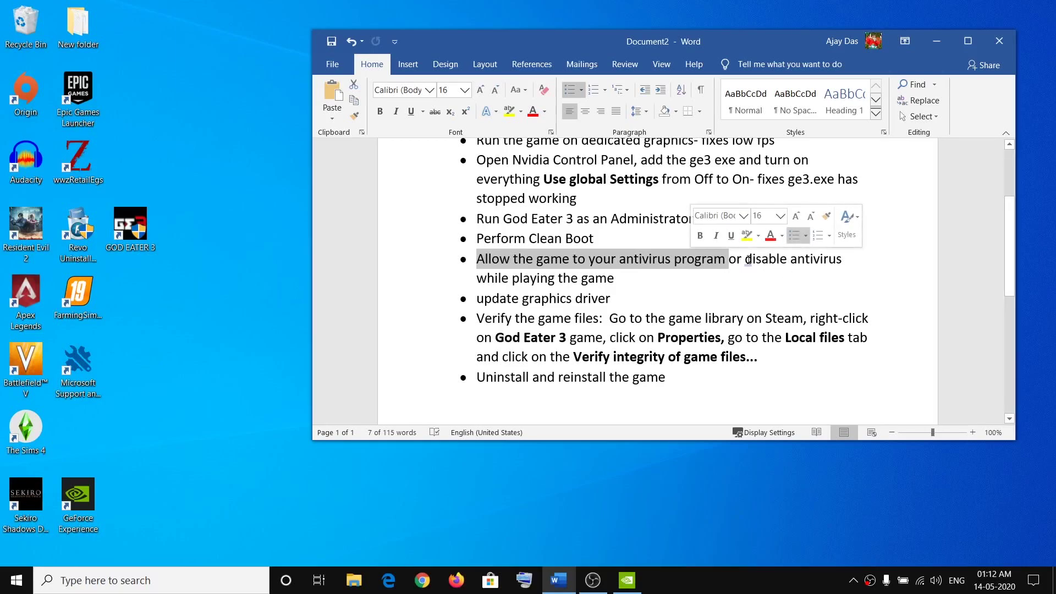
{"action": "left_click_drag", "start_coordinate": [746, 261], "coordinate": [615, 280]}
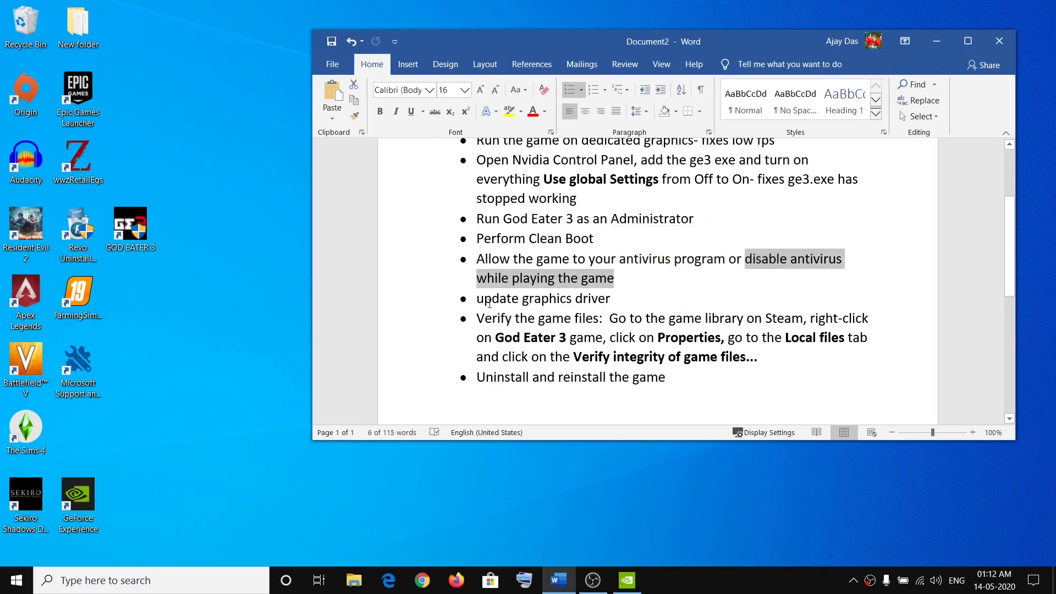
{"action": "left_click_drag", "start_coordinate": [478, 300], "coordinate": [618, 302]}
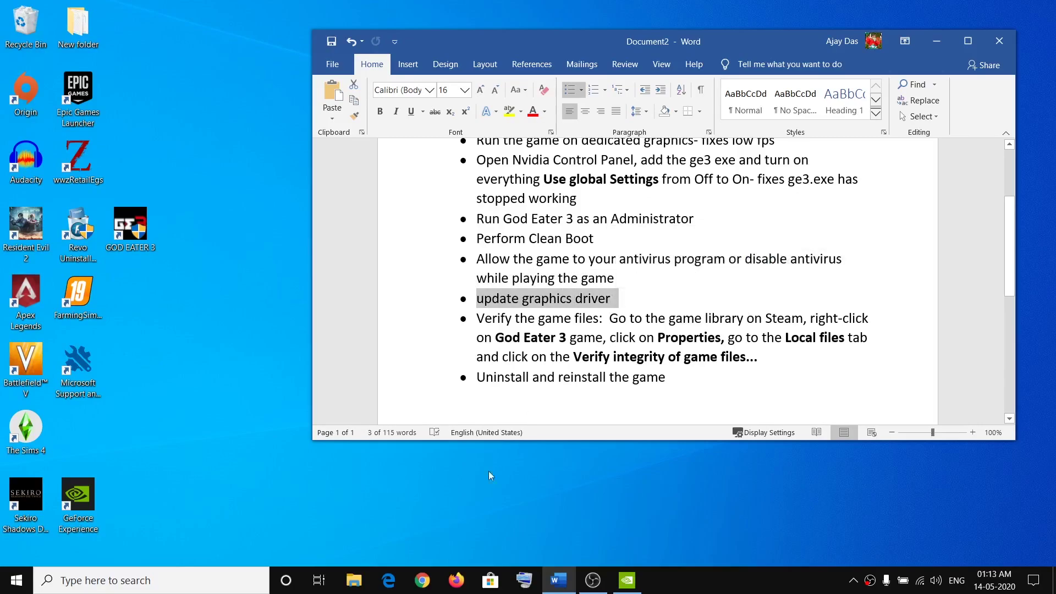
{"action": "left_click", "coordinate": [422, 581]}
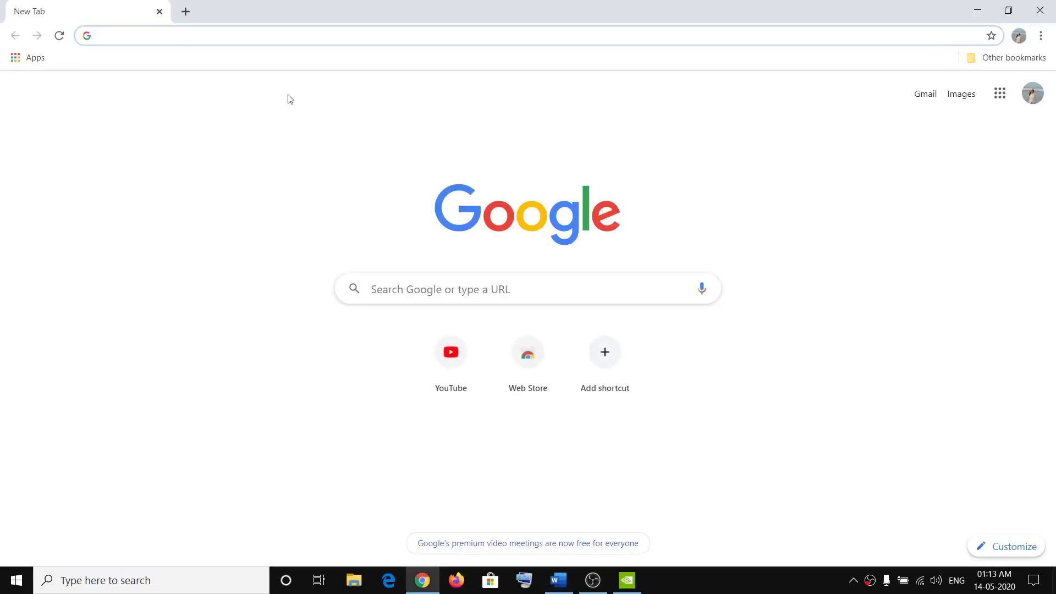
Search 'nvidia drivers' and open NVIDIA's Download Drivers page, leaving the Product Series unchanged.
{"action": "left_click", "coordinate": [170, 36]}
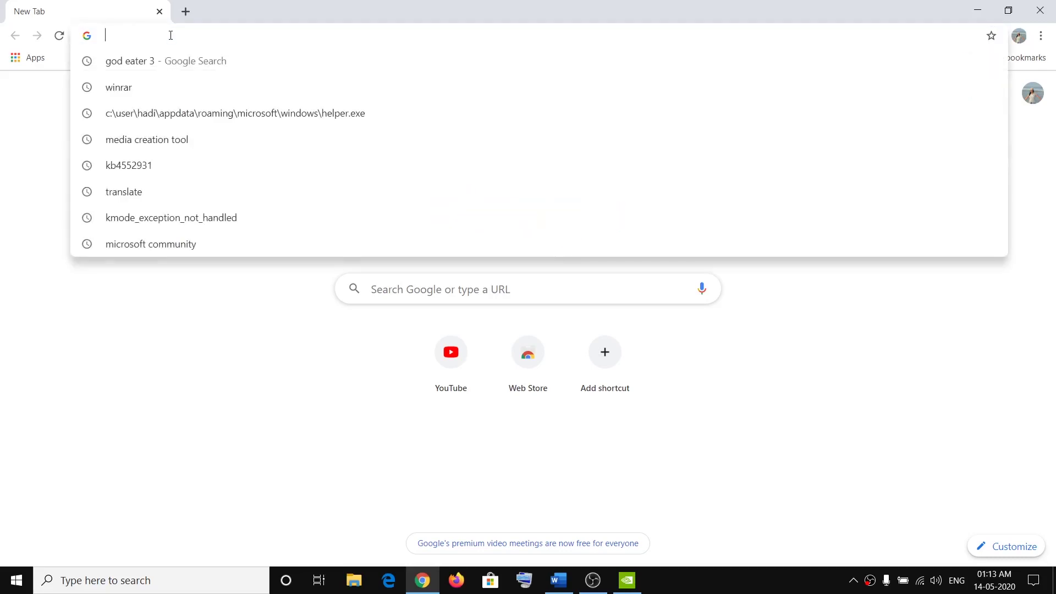
{"action": "type", "text": "nvidia drivers"}
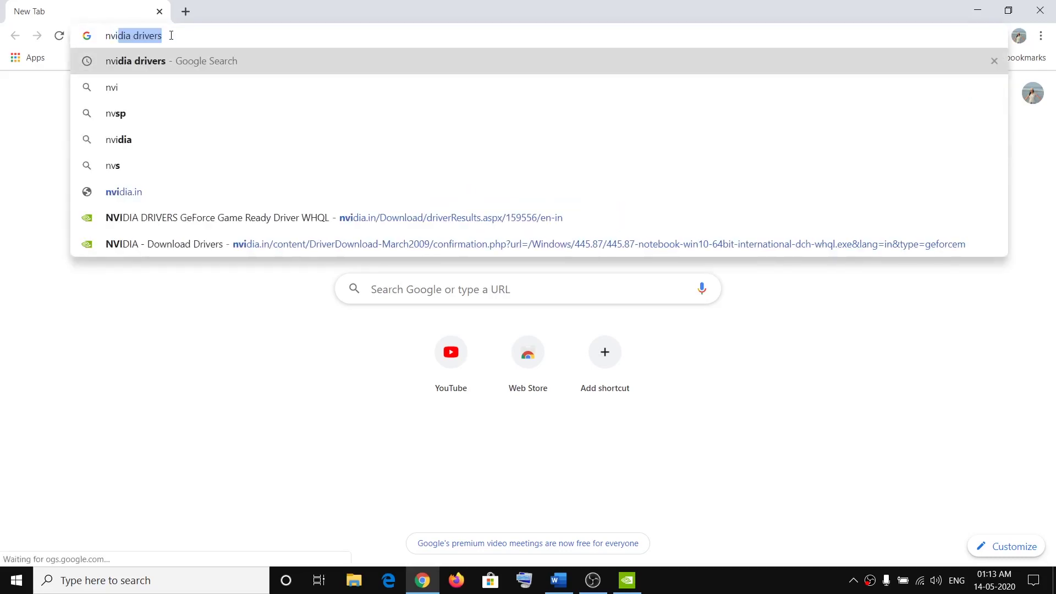
{"action": "left_click", "coordinate": [159, 62]}
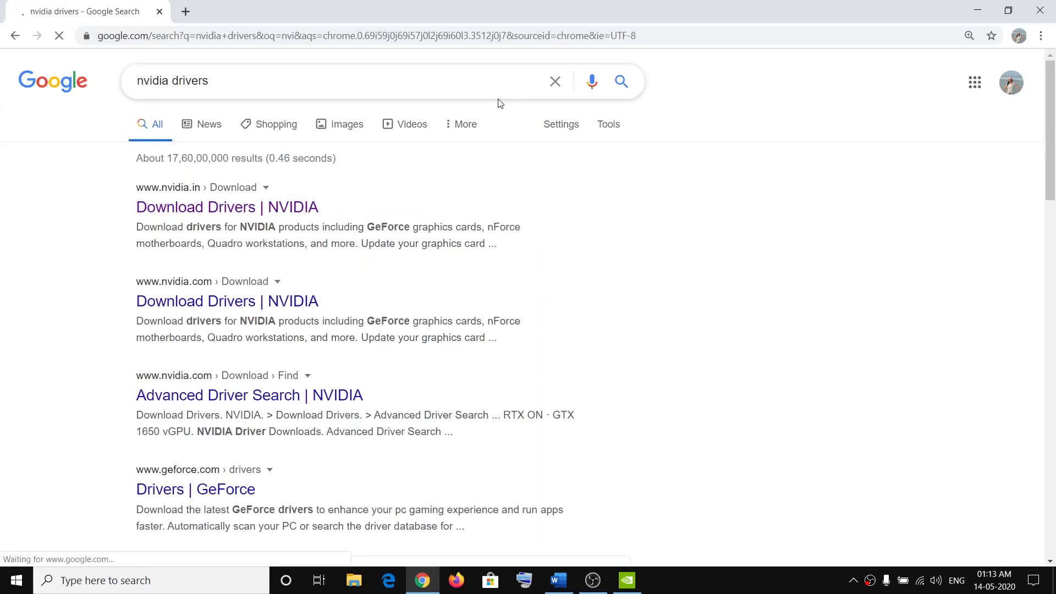
{"action": "left_click", "coordinate": [202, 211]}
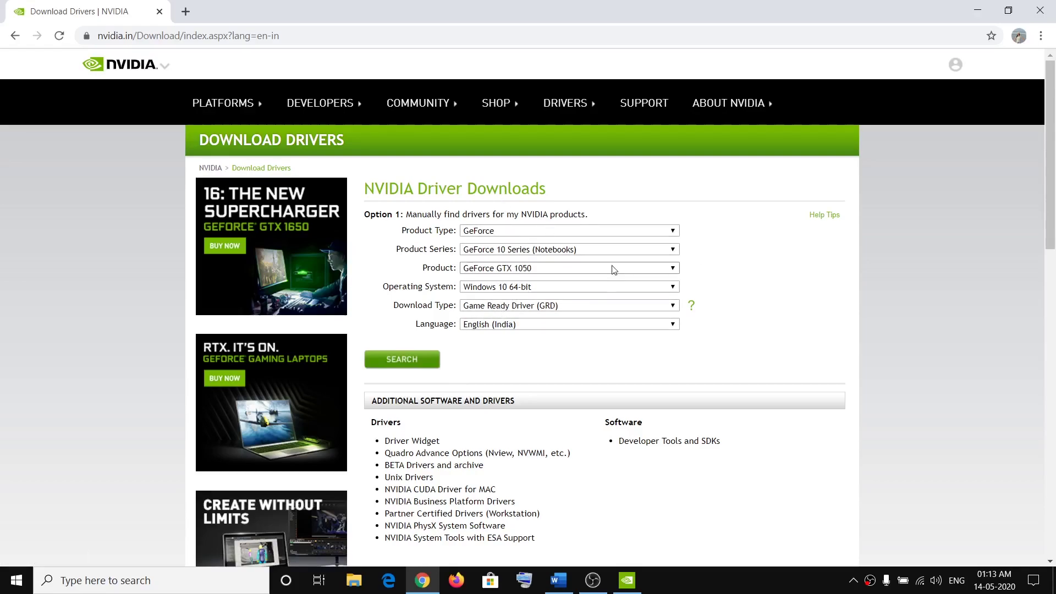
{"action": "left_click", "coordinate": [672, 252]}
{"action": "left_click", "coordinate": [737, 259]}
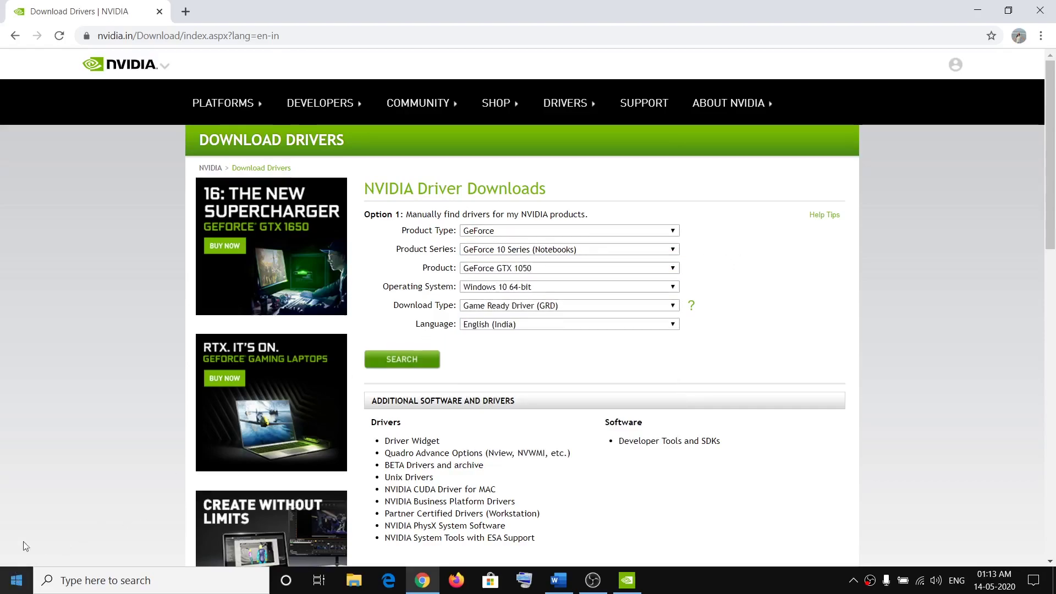
Check Display adapters in Device Manager to confirm the NVIDIA GeForce GTX 1050 card.
{"action": "right_click", "coordinate": [17, 588]}
{"action": "left_click", "coordinate": [57, 297]}
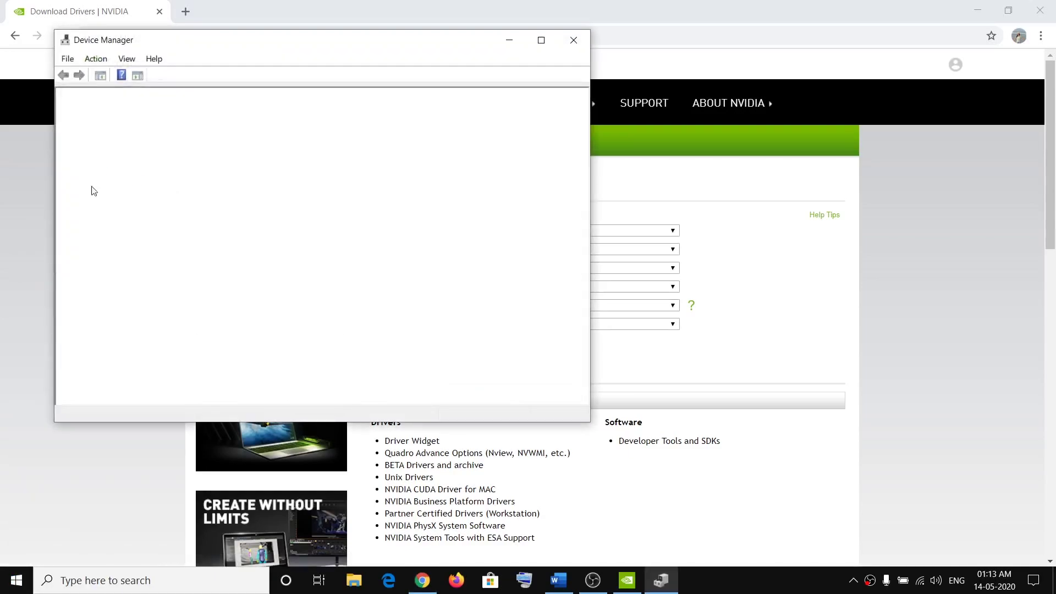
{"action": "left_click", "coordinate": [76, 181]}
{"action": "left_click", "coordinate": [165, 206]}
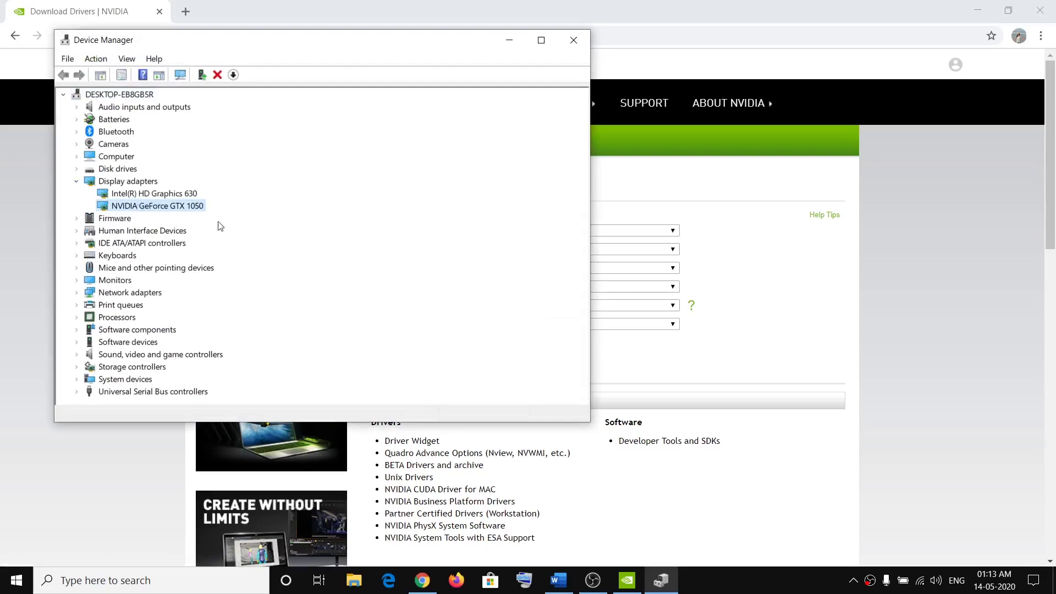
{"action": "left_click", "coordinate": [509, 40]}
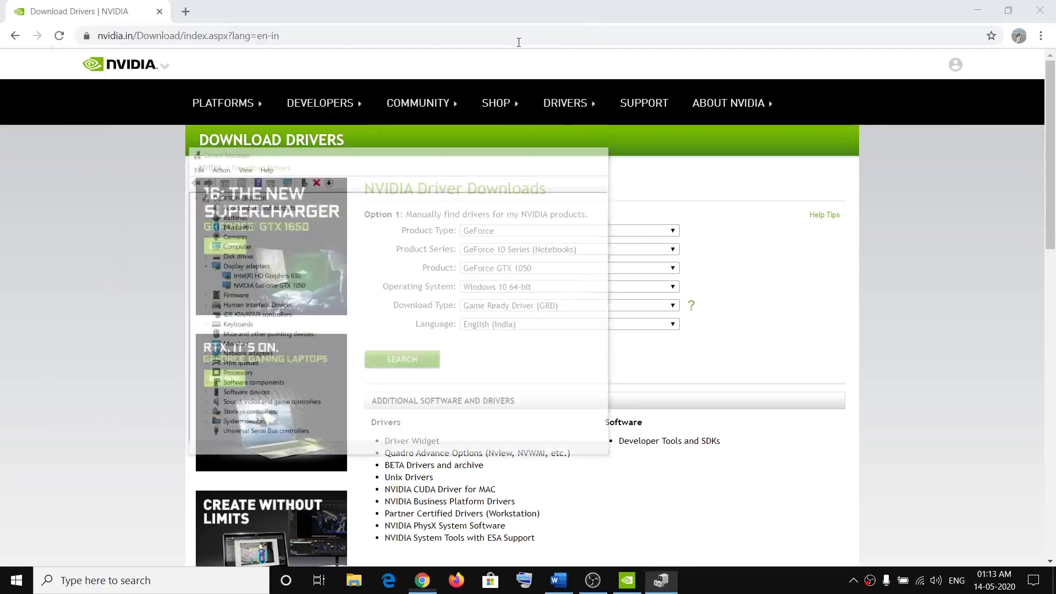
Search for the GTX 1050 driver and start downloading Game Ready Driver 445.87.
{"action": "left_click", "coordinate": [410, 365]}
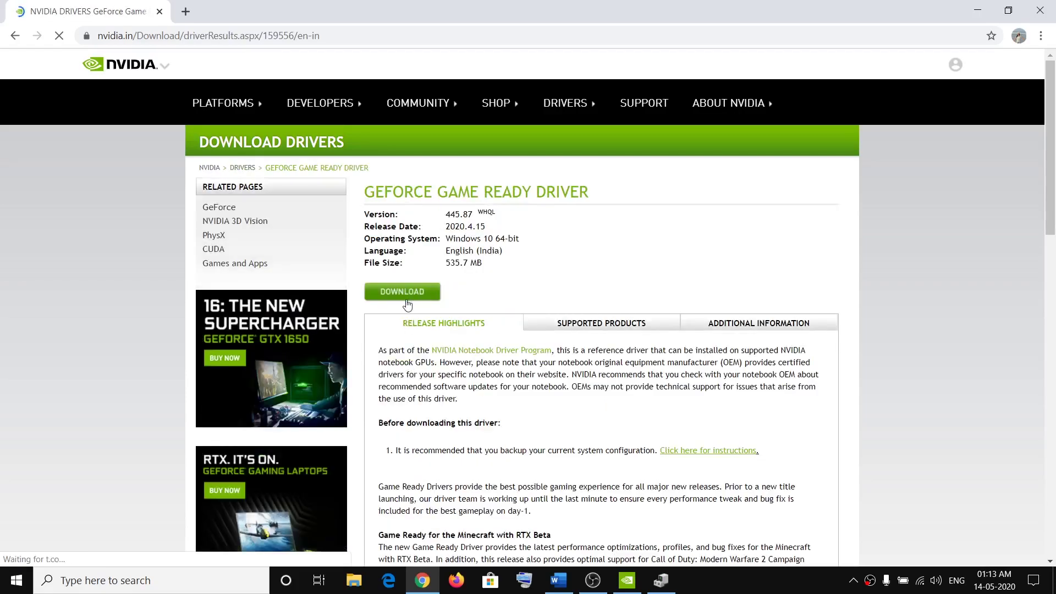
{"action": "left_click", "coordinate": [407, 293]}
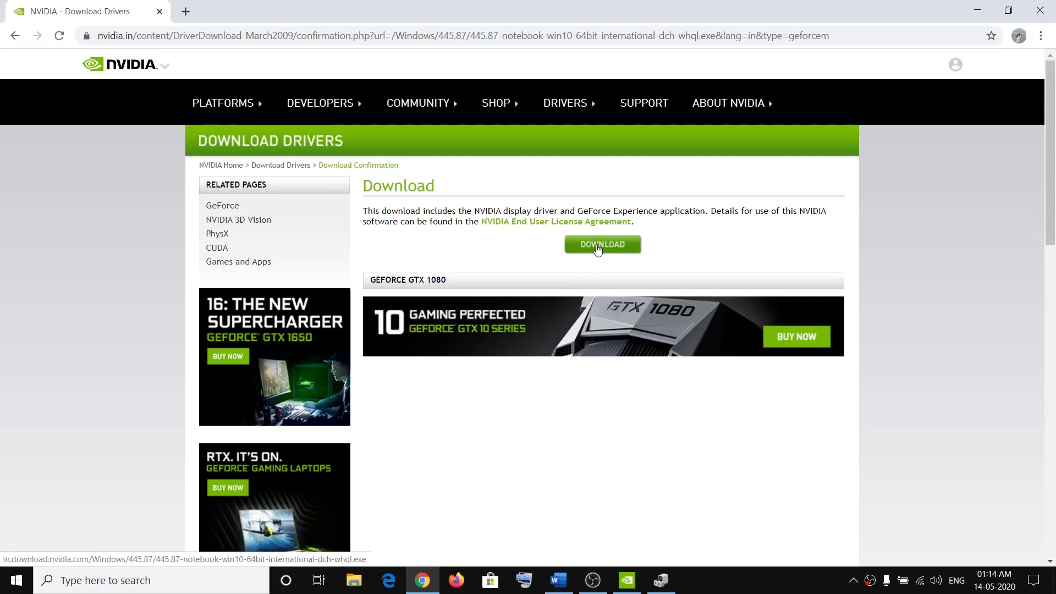
{"action": "left_click", "coordinate": [598, 249]}
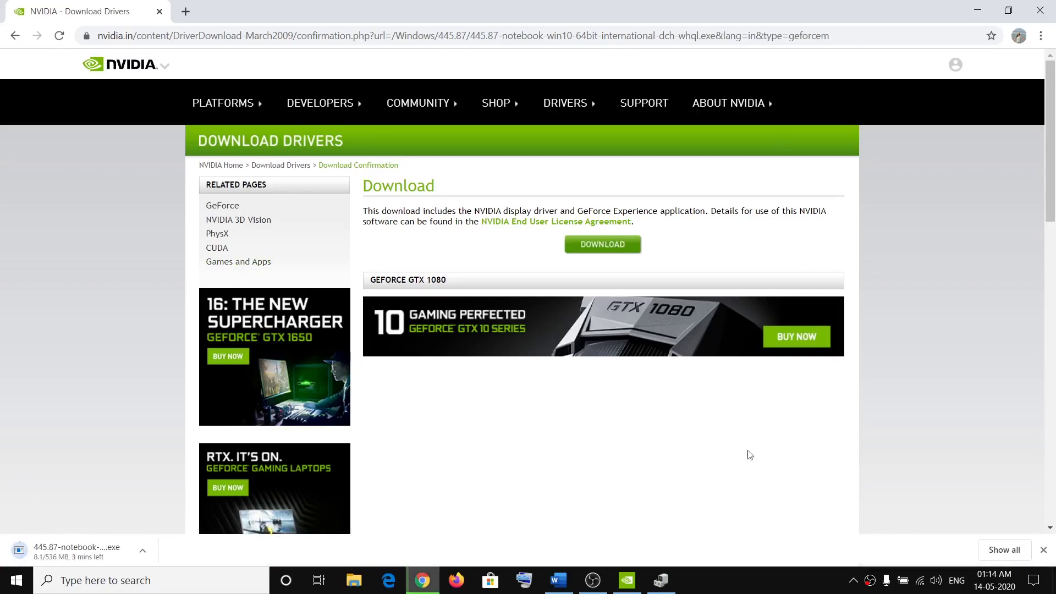
In Word, highlight the update driver and Verify integrity of game files steps, then scroll back up.
{"action": "left_click", "coordinate": [558, 581]}
{"action": "left_click_drag", "start_coordinate": [476, 298], "coordinate": [616, 297]}
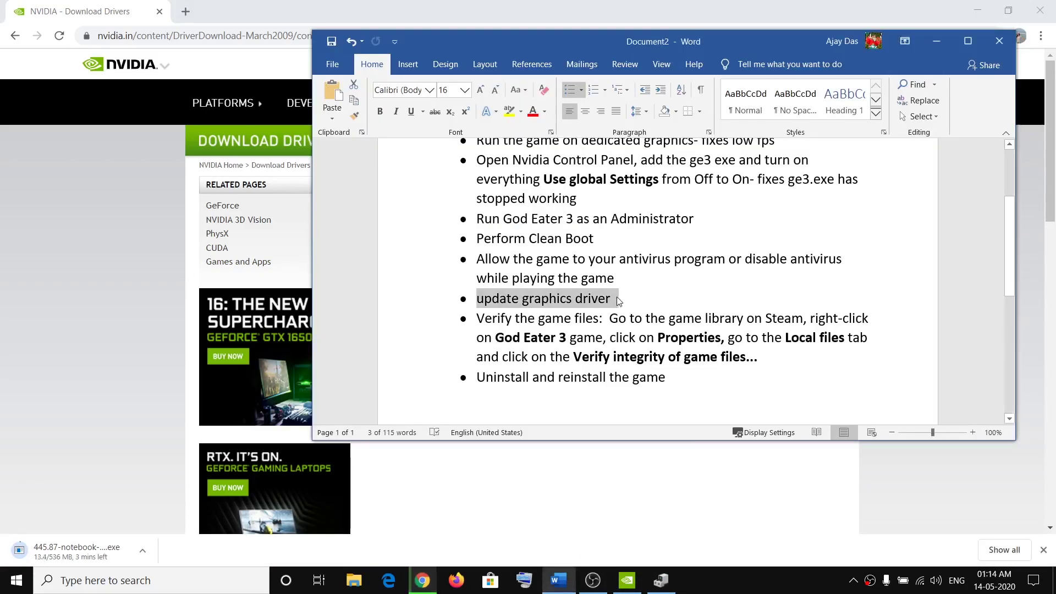
{"action": "left_click_drag", "start_coordinate": [477, 322], "coordinate": [803, 320]}
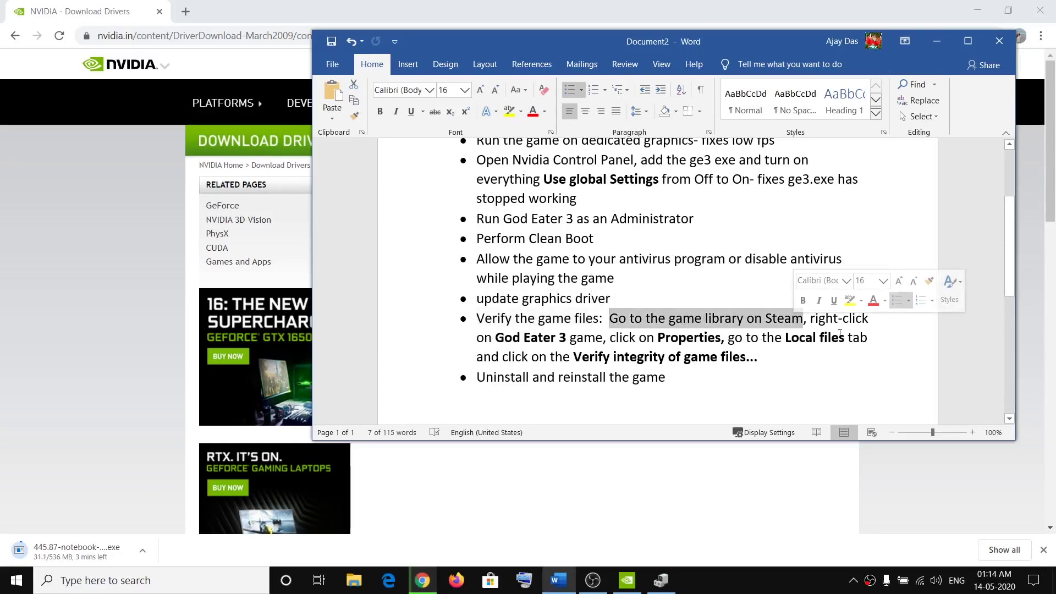
{"action": "left_click_drag", "start_coordinate": [495, 337], "coordinate": [708, 338]}
{"action": "left_click_drag", "start_coordinate": [786, 338], "coordinate": [854, 344]}
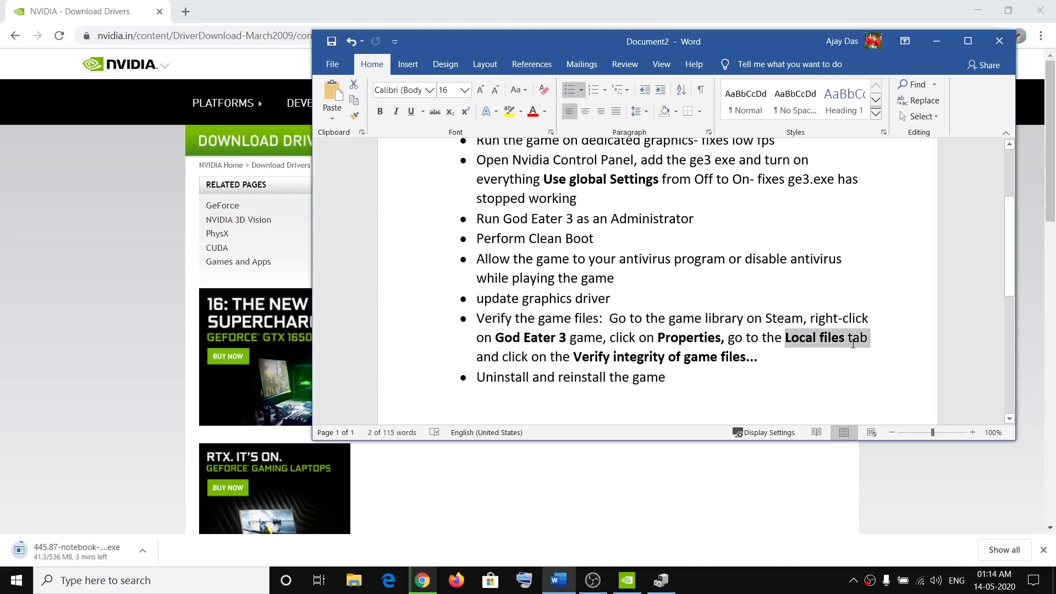
{"action": "left_click_drag", "start_coordinate": [579, 361], "coordinate": [726, 363]}
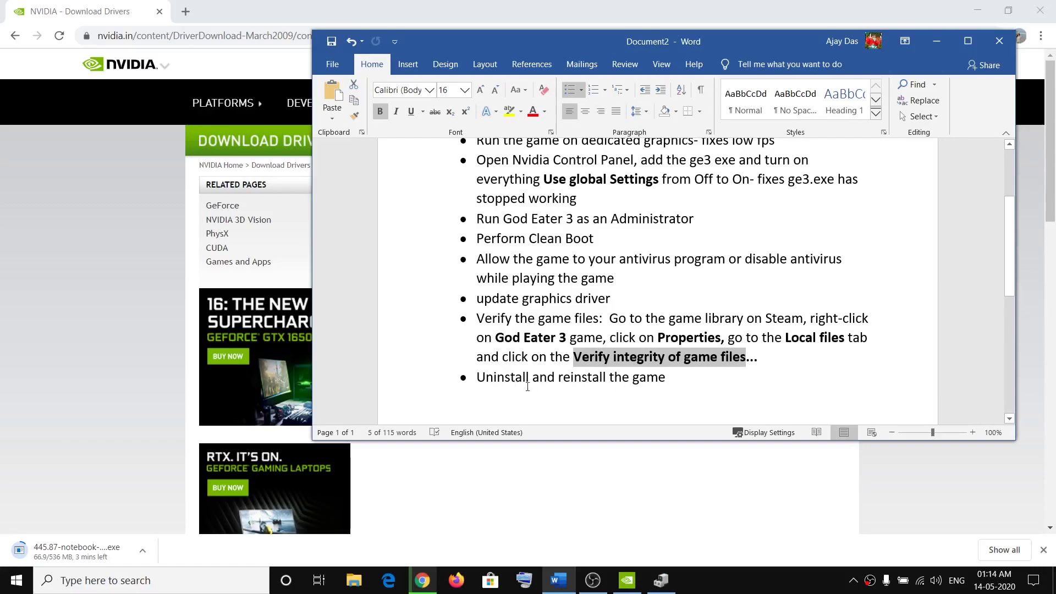
{"action": "scroll", "coordinate": [678, 380], "scroll_direction": "down", "scroll_amount": 1}
{"action": "left_click_drag", "start_coordinate": [682, 346], "coordinate": [477, 346]}
{"action": "scroll", "coordinate": [724, 362], "scroll_direction": "up", "scroll_amount": 3}
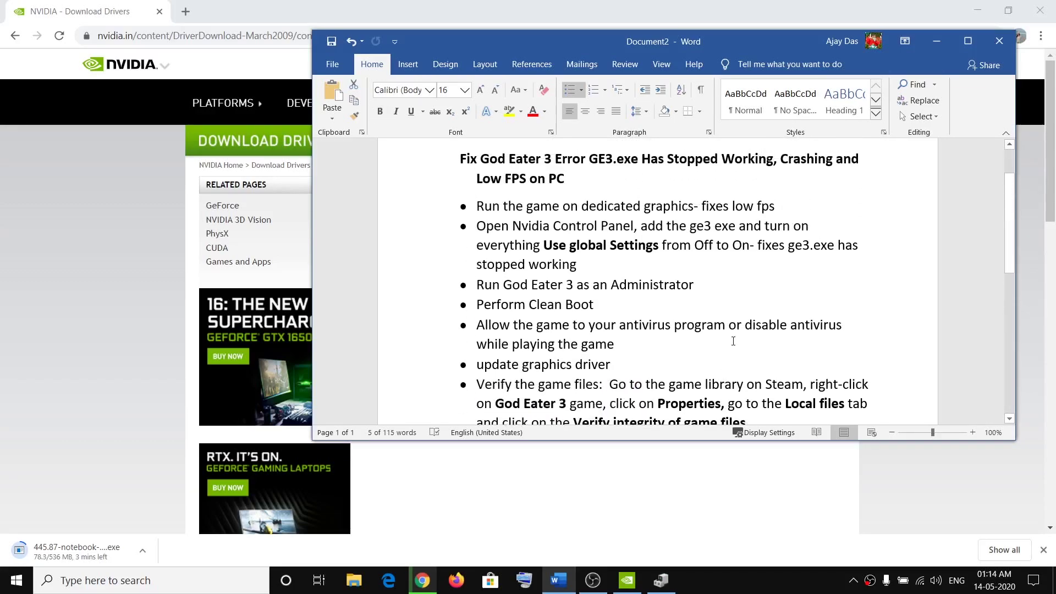
{"action": "left_click", "coordinate": [760, 573]}
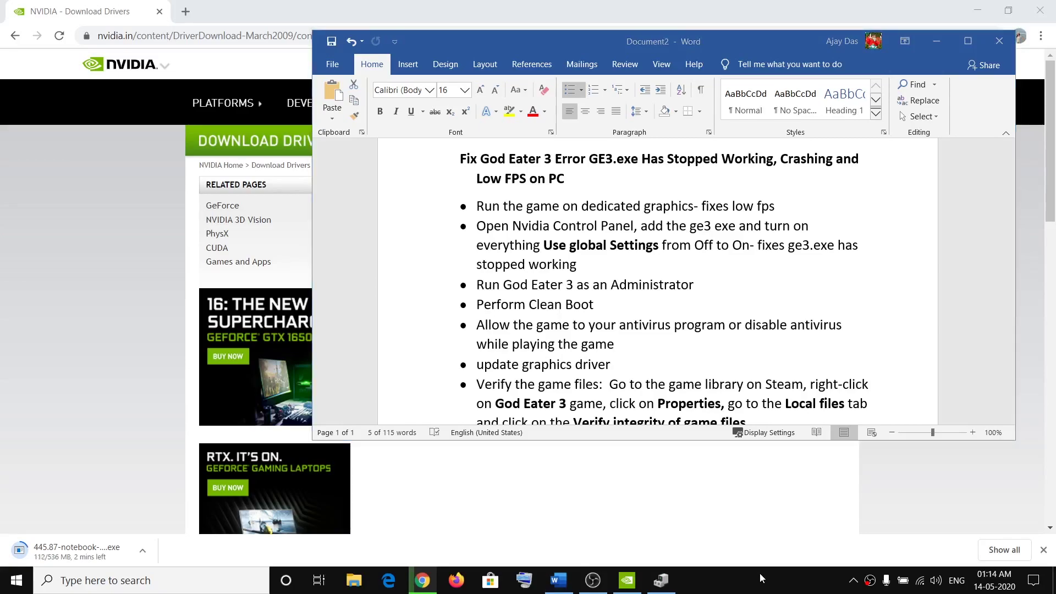